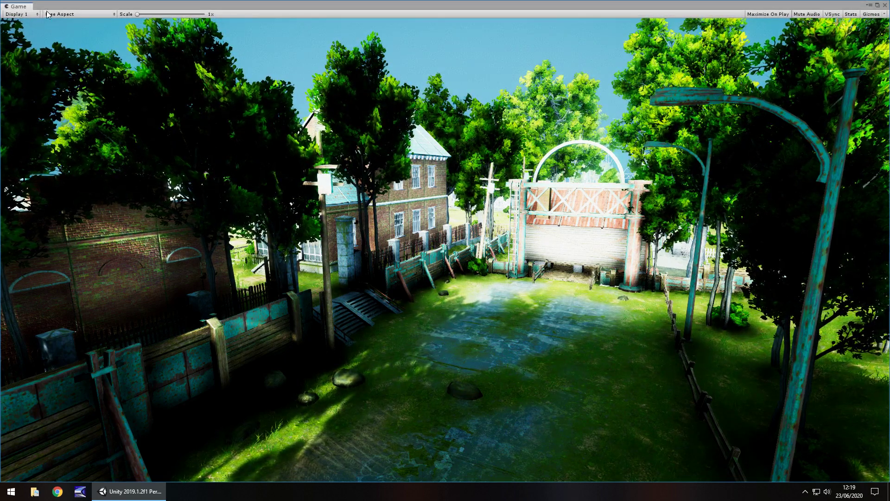
Step: Drag the maximized Game view tab back into the docked editor layout
left_click_drag(48, 8, 165, 39)
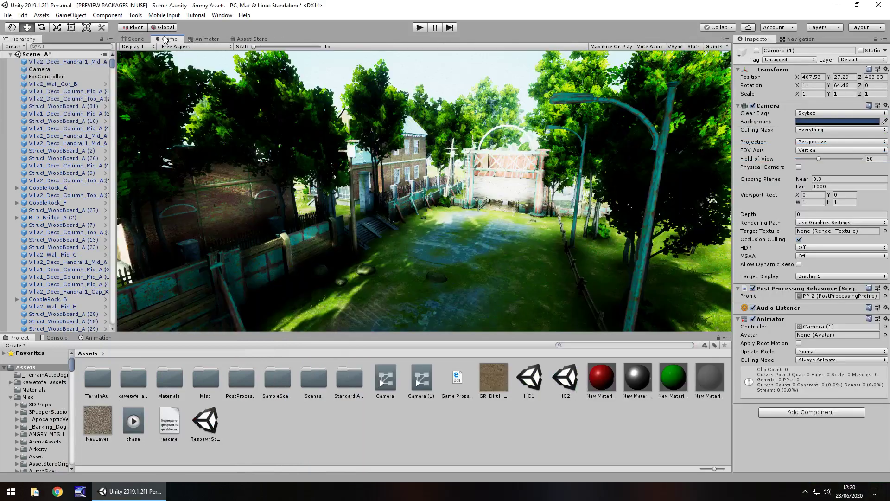
Step: In the Scene view, disable the original Camera object
left_click(136, 39)
left_click(40, 69)
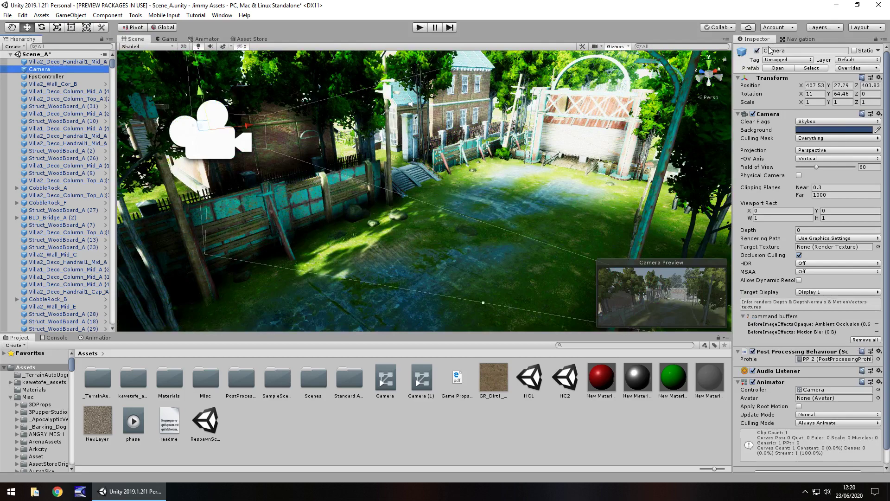
left_click(756, 50)
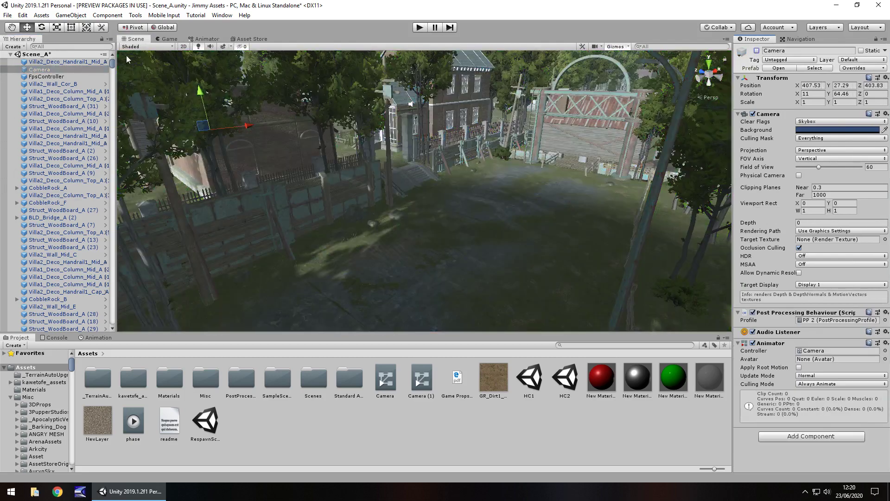
Step: Select Camera (1) and enable it in the Inspector
left_click_drag(112, 63, 60, 332)
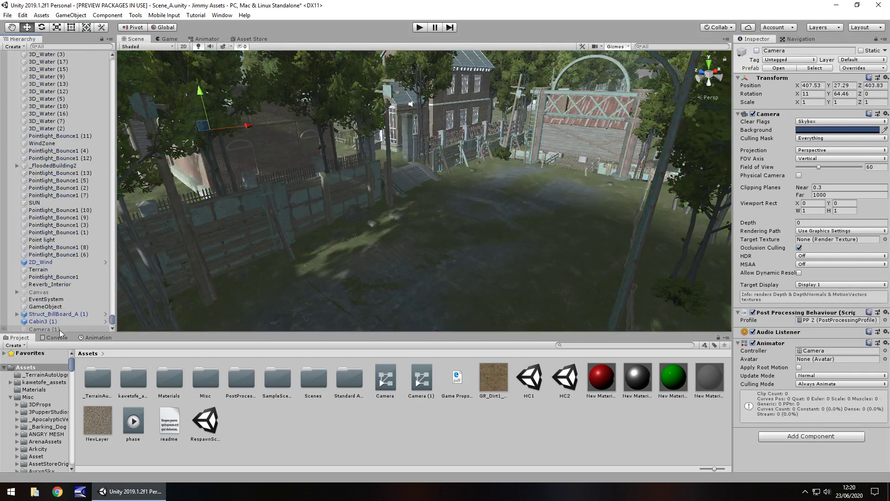
left_click(60, 330)
left_click(757, 50)
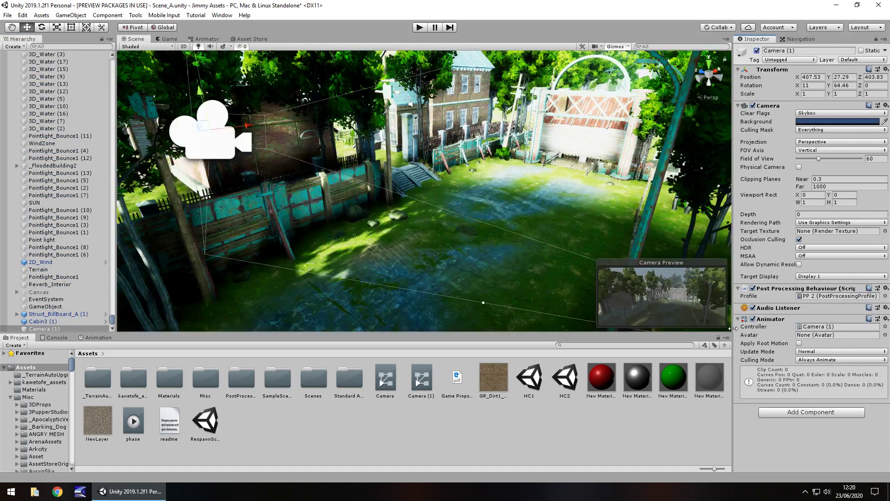
right_click(768, 320)
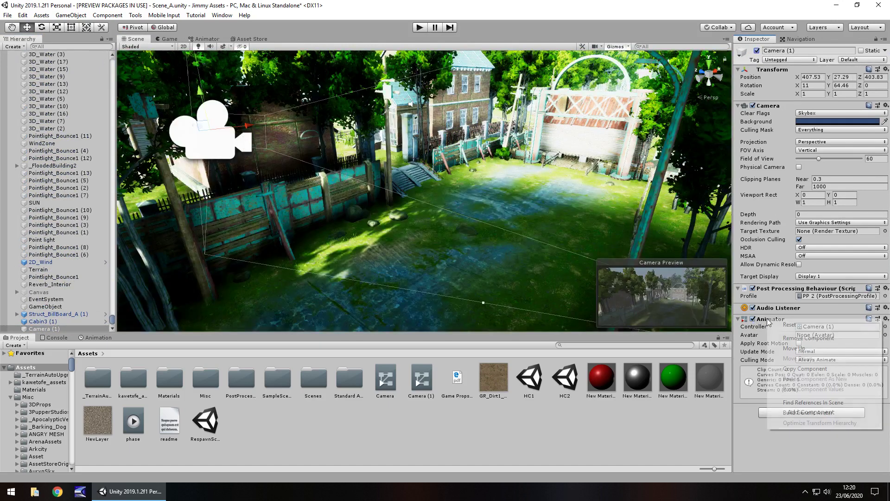
Step: Remove the Animator from Camera (1) and try far clipping distances 0 and 1000
left_click(808, 338)
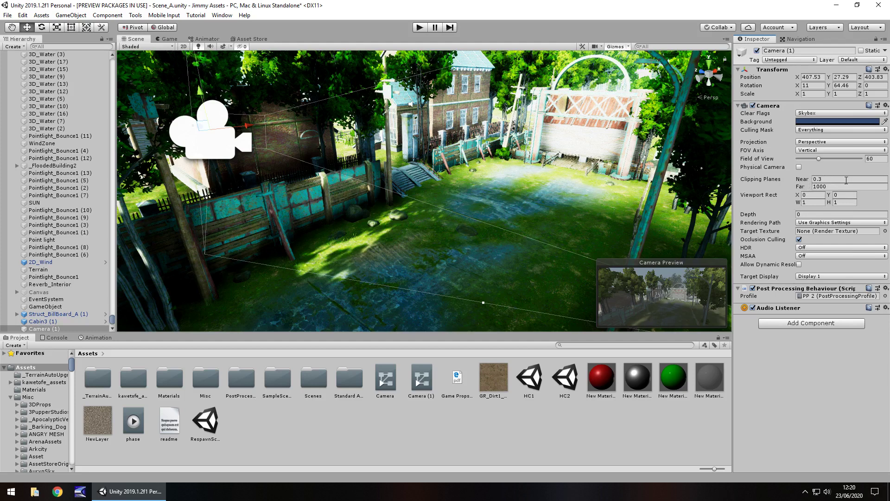
left_click(837, 186)
type("0")
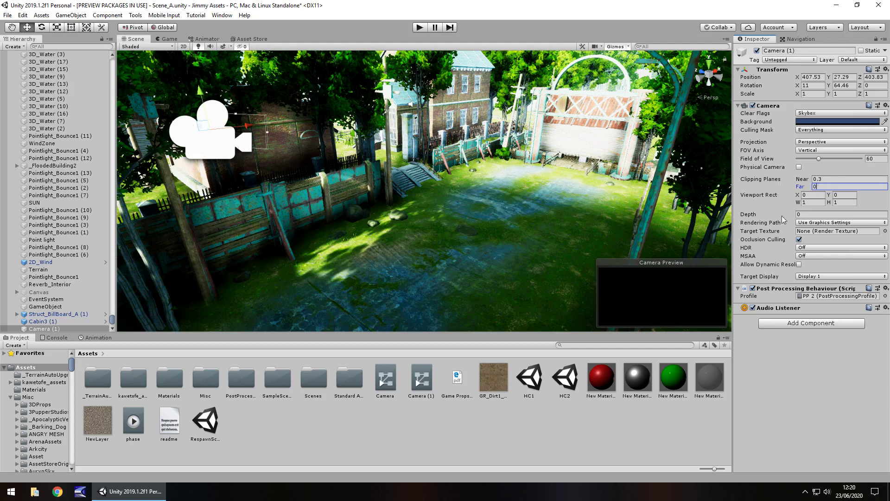
key("BackSpace")
type("100")
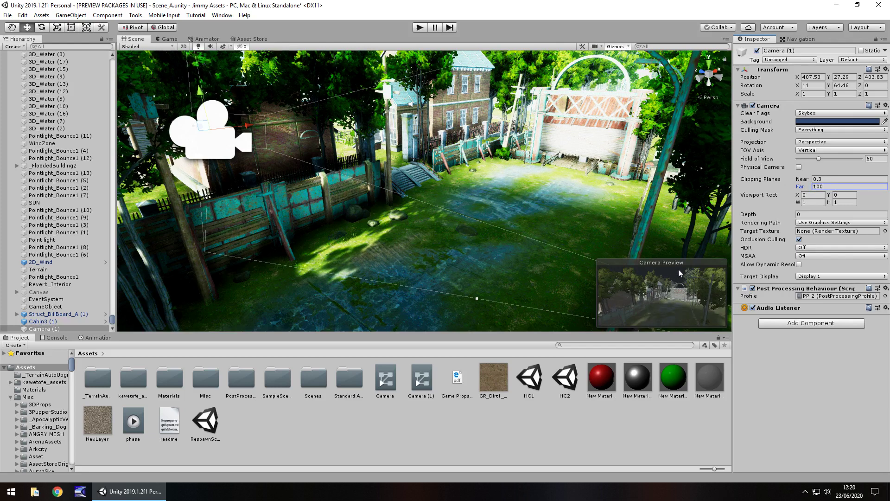
type("0")
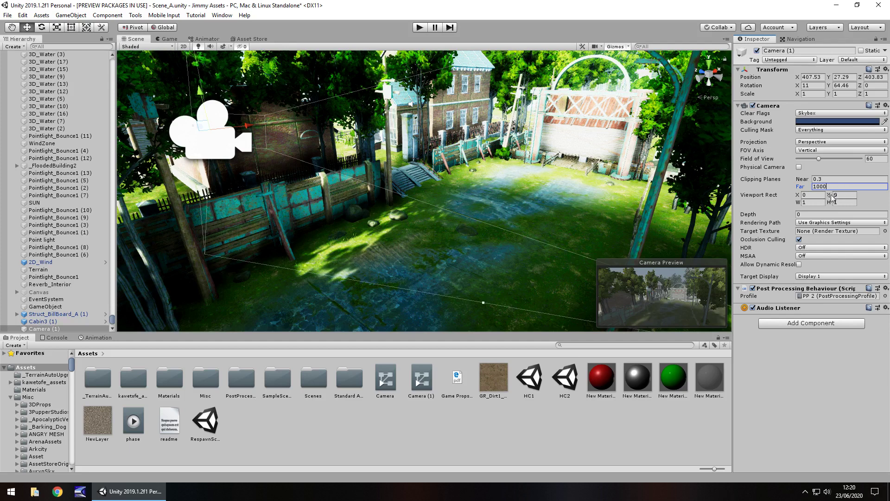
Step: Try a far clipping plane of 100, then settle on 500
key("BackSpace")
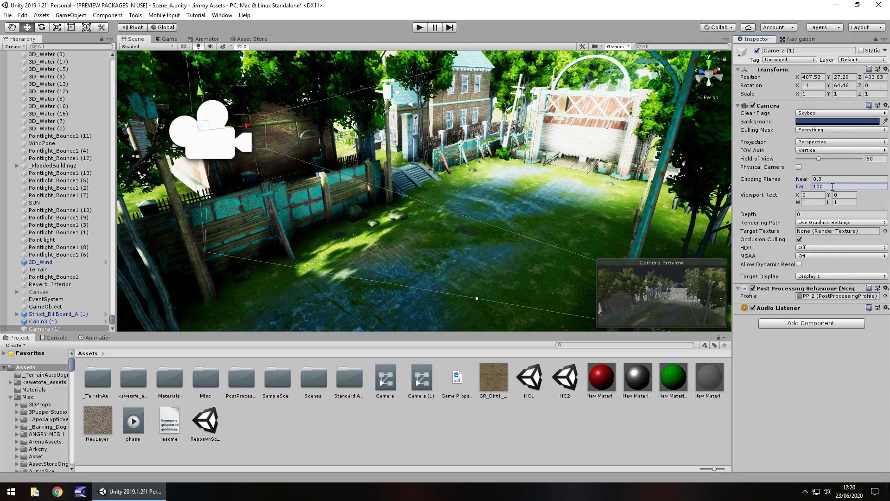
type("0")
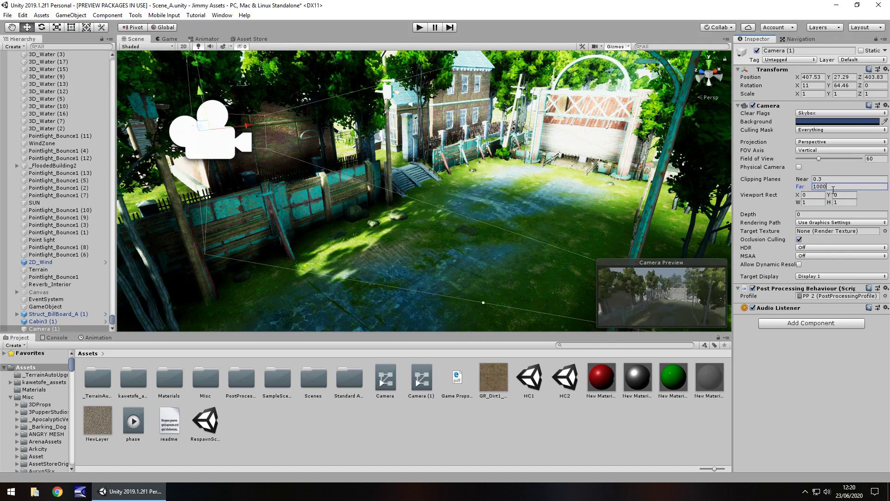
key("BackSpace")
key("BackSpace")
key("BackSpace")
key("BackSpace")
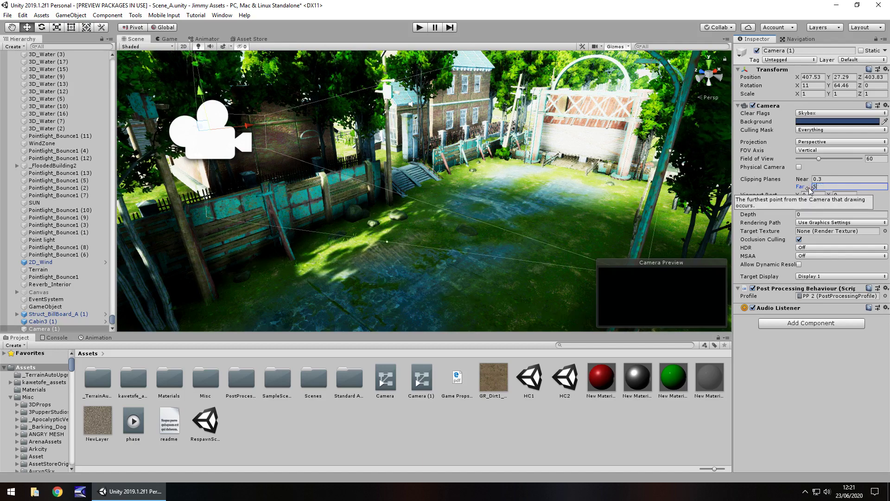
type("500")
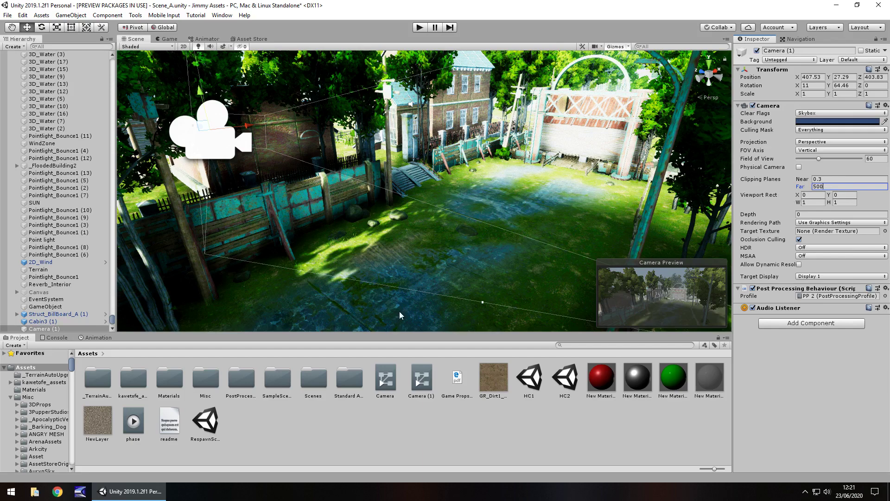
Step: Create a new animation clip named pasingin for Camera (1)
left_click(98, 338)
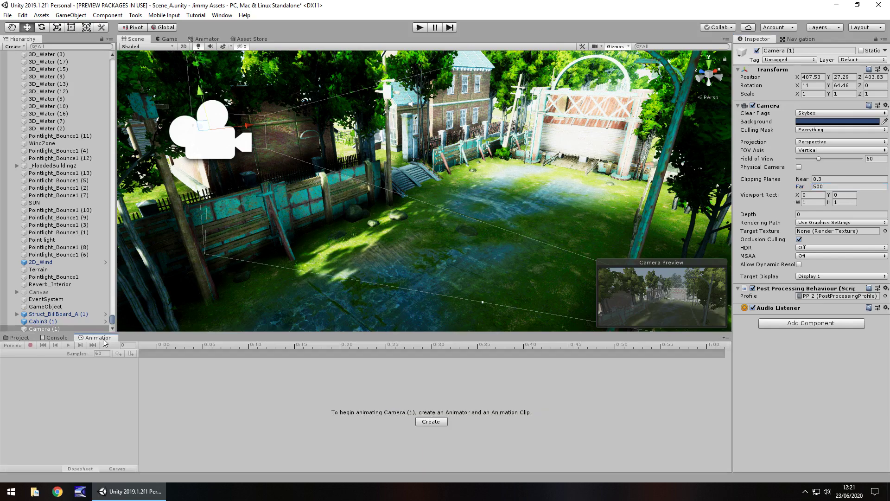
left_click(438, 421)
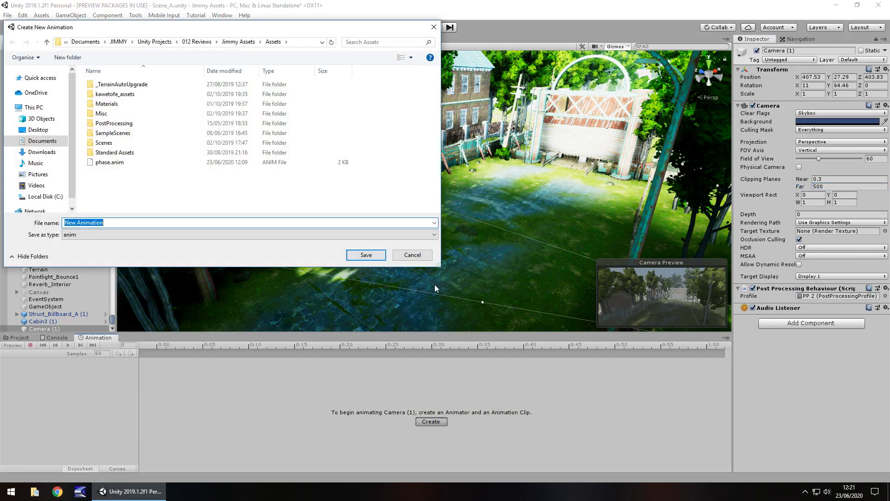
type("pasingin")
key("Return")
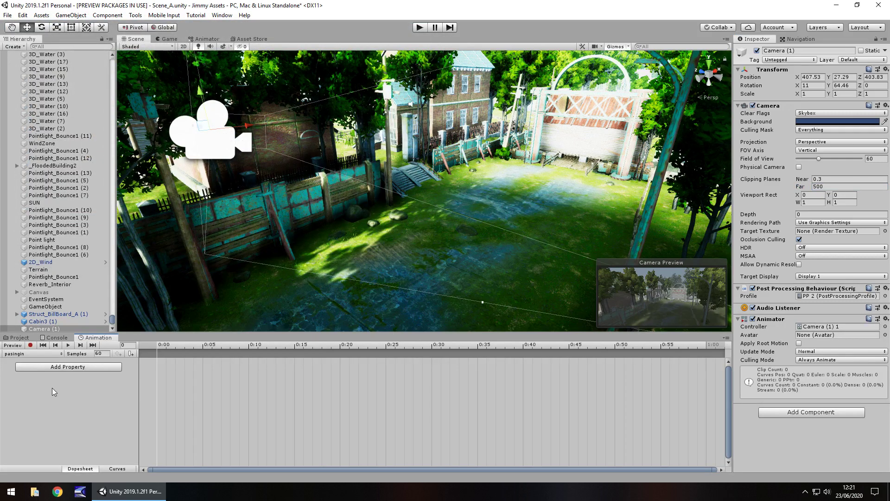
Step: Record a Far clipping key at frame 0, adjusted to 0.31
left_click(31, 345)
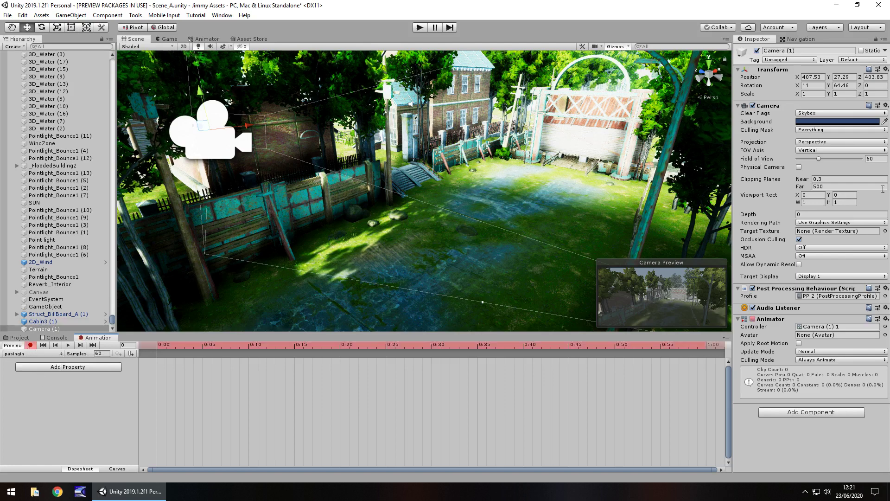
left_click(838, 187)
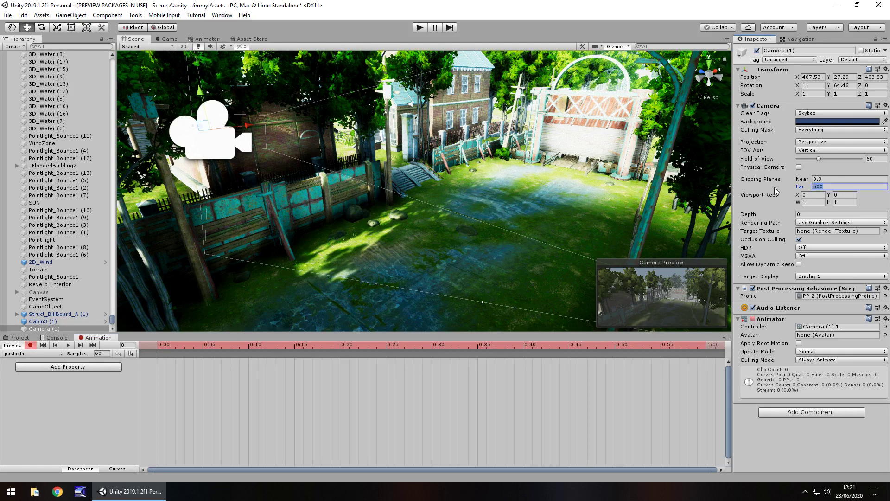
type("0")
key("Return")
left_click_drag(805, 188, 840, 186)
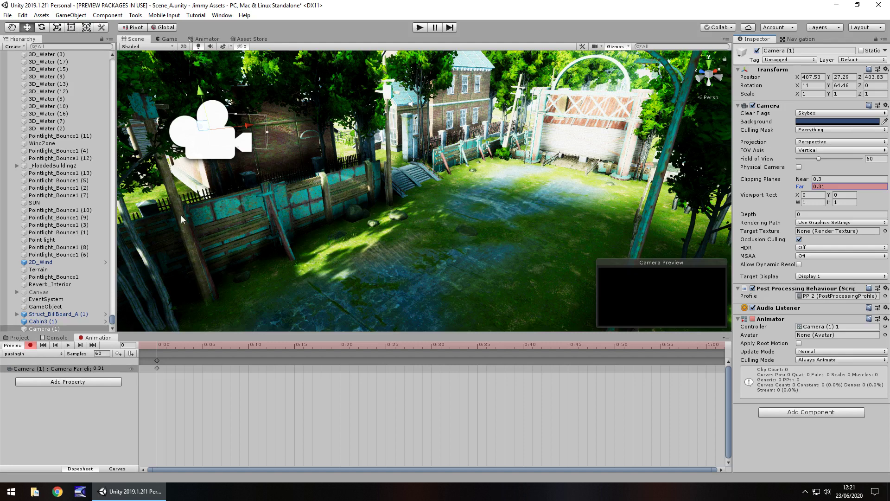
Step: Key Far clipping 500 at frame 600, then stop recording
left_click(132, 344)
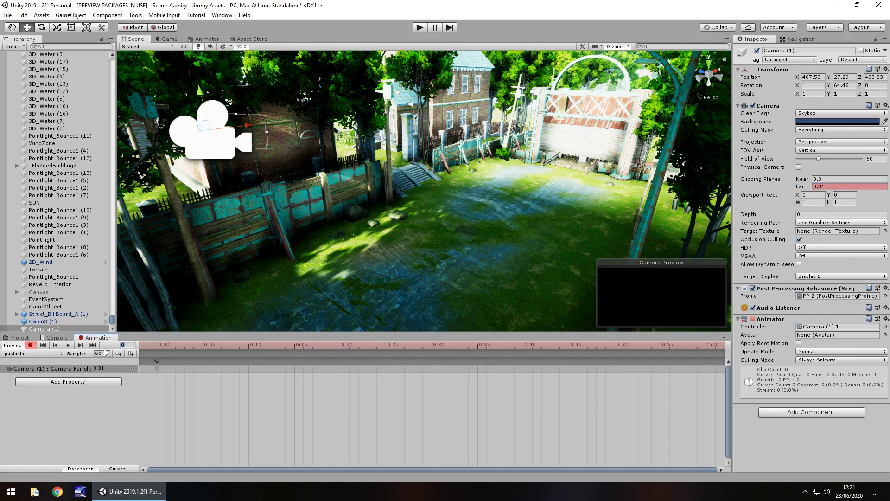
type("600")
key("Return")
left_click(820, 187)
type("500")
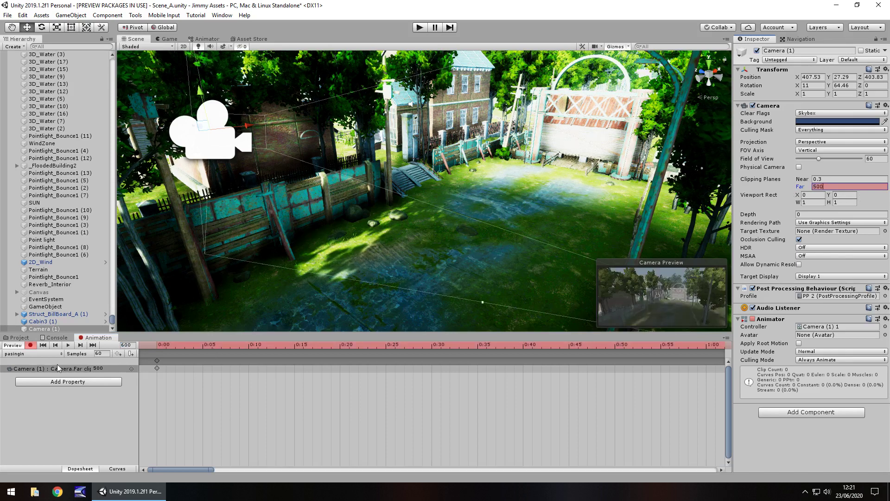
left_click(30, 344)
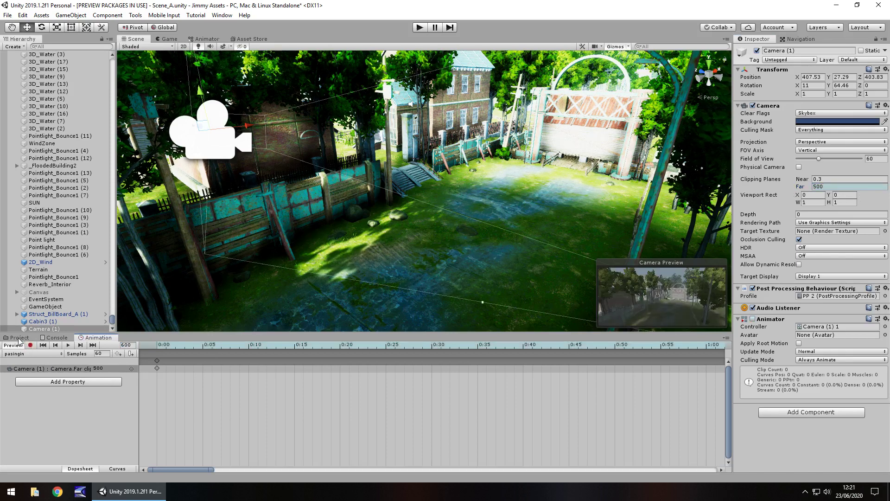
Step: Turn off Loop Time on the pasingin clip and test it in Play mode
left_click(19, 338)
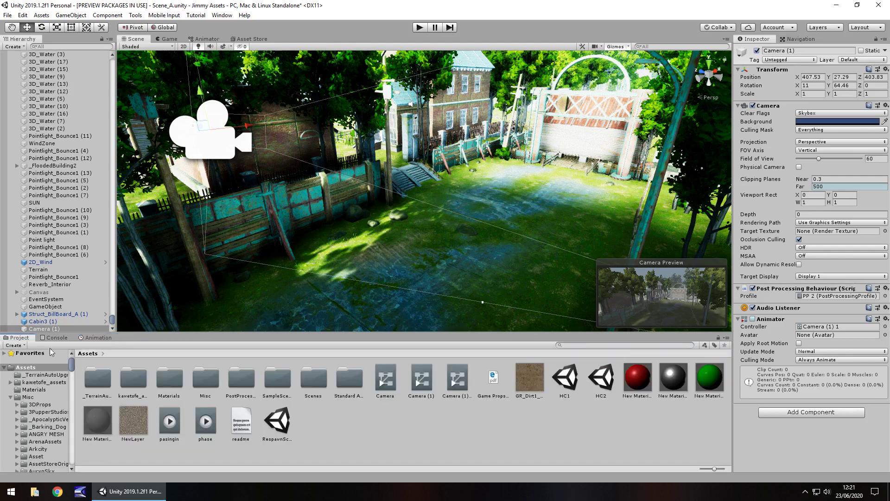
left_click(169, 422)
right_click(168, 420)
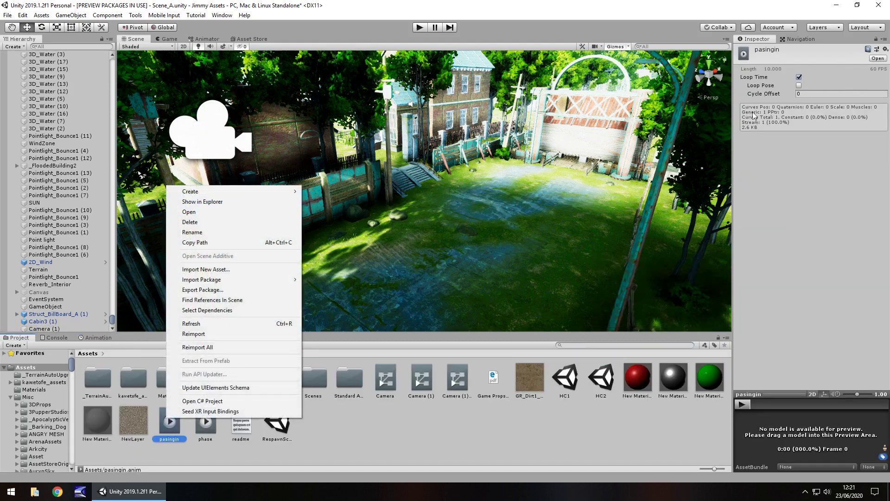
left_click(800, 82)
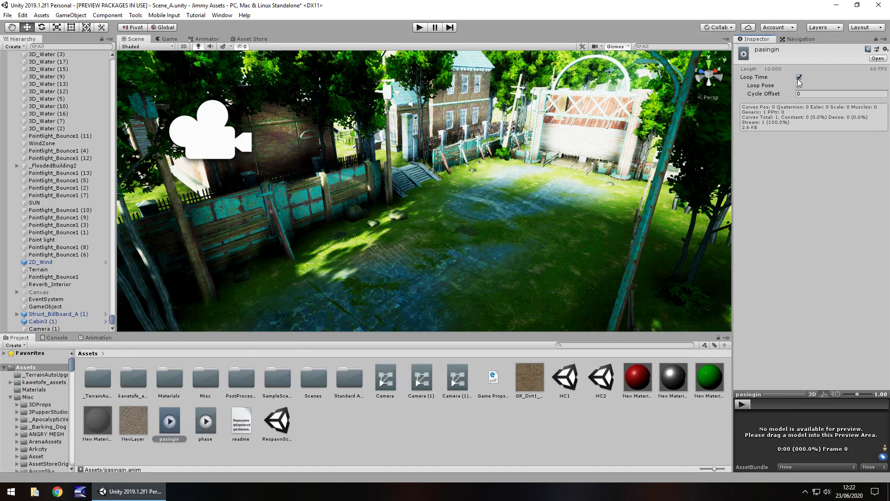
left_click(799, 78)
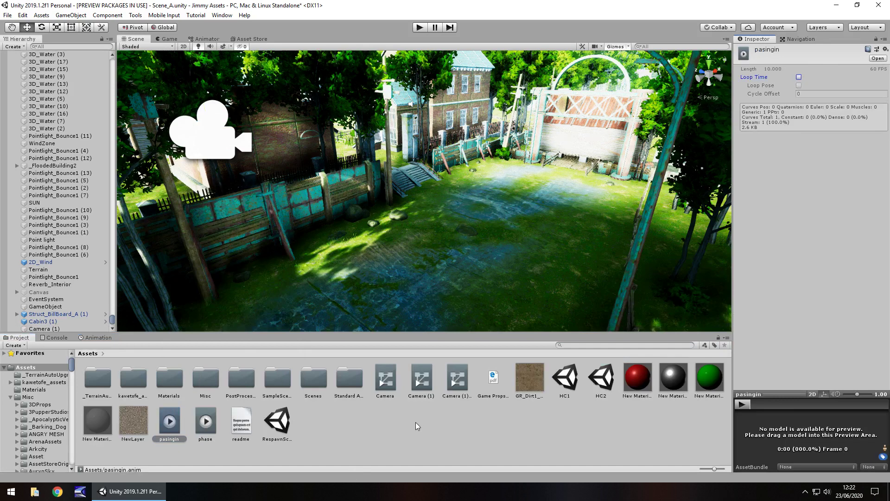
left_click(417, 28)
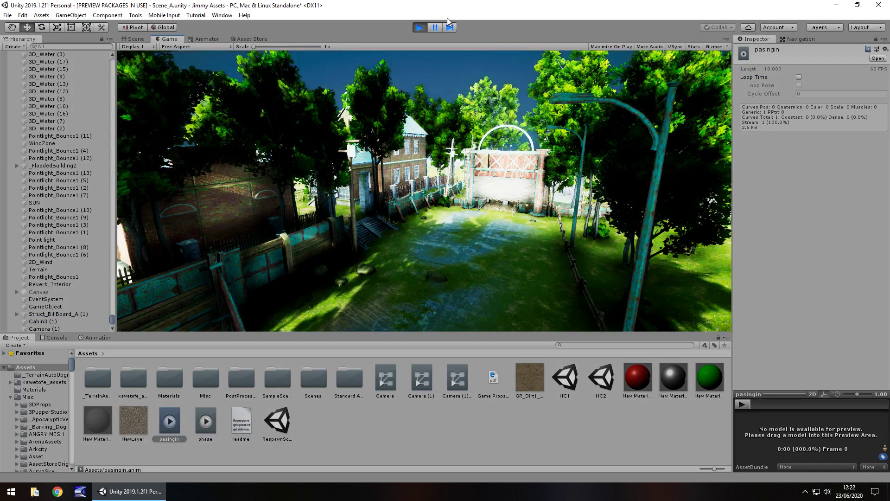
key("ctrl+p")
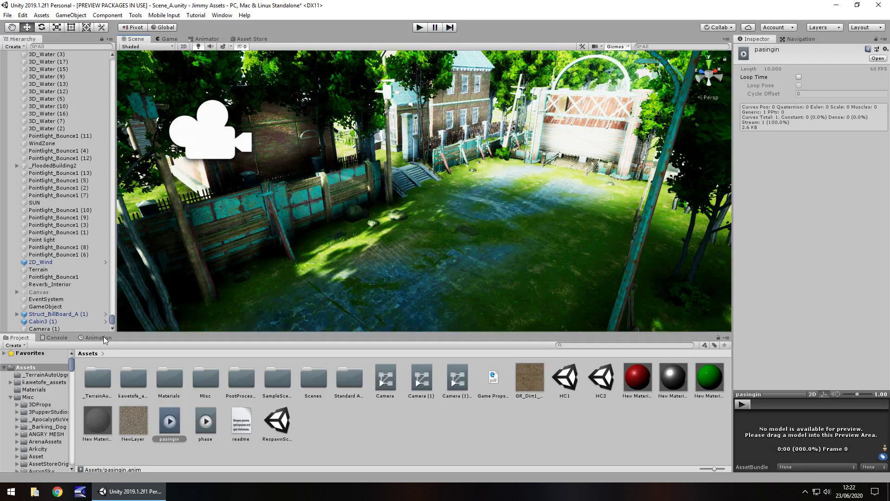
Step: Record a Far clipping key of 250 at 10:00 in Camera (1)'s pasingin clip
left_click(56, 328)
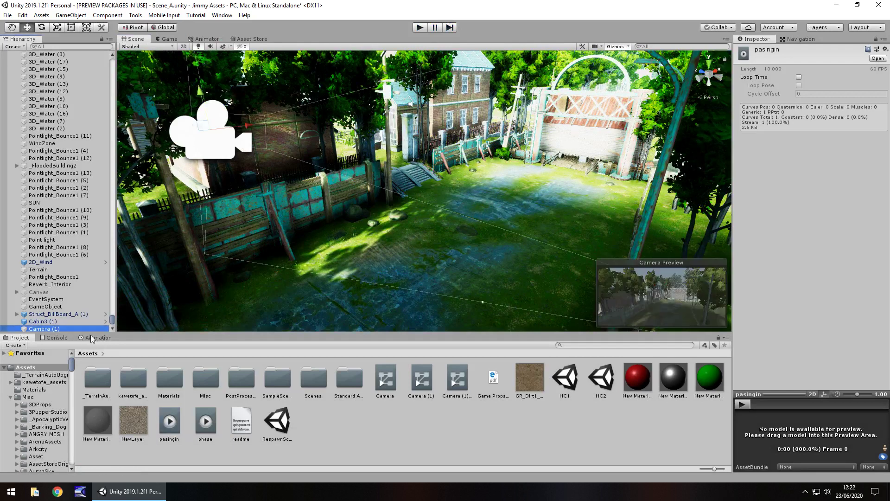
left_click(96, 337)
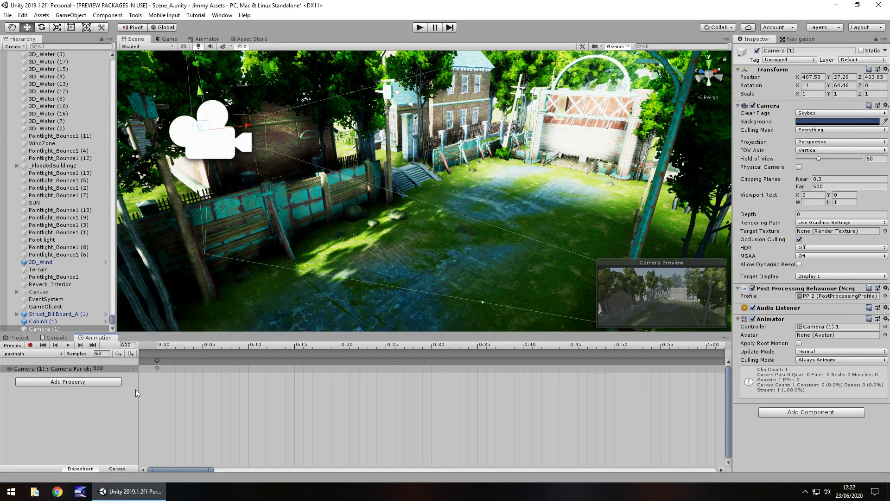
left_click_drag(177, 468, 701, 453)
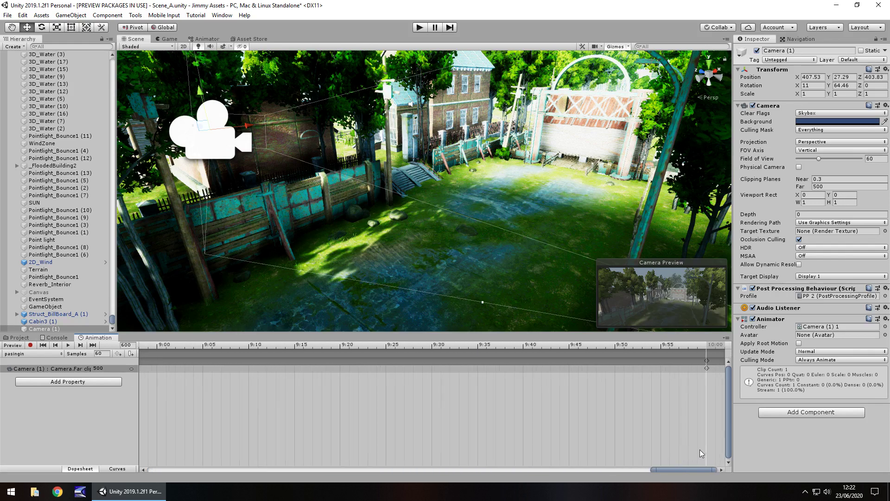
left_click(29, 346)
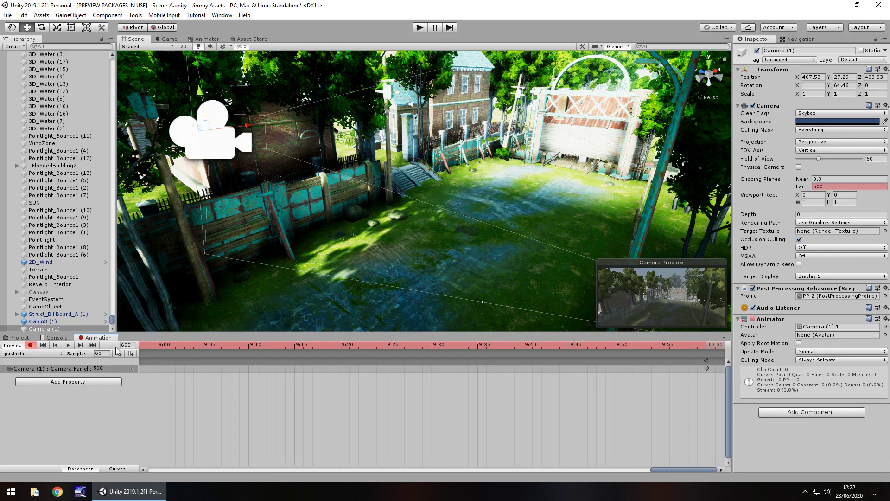
left_click(813, 185)
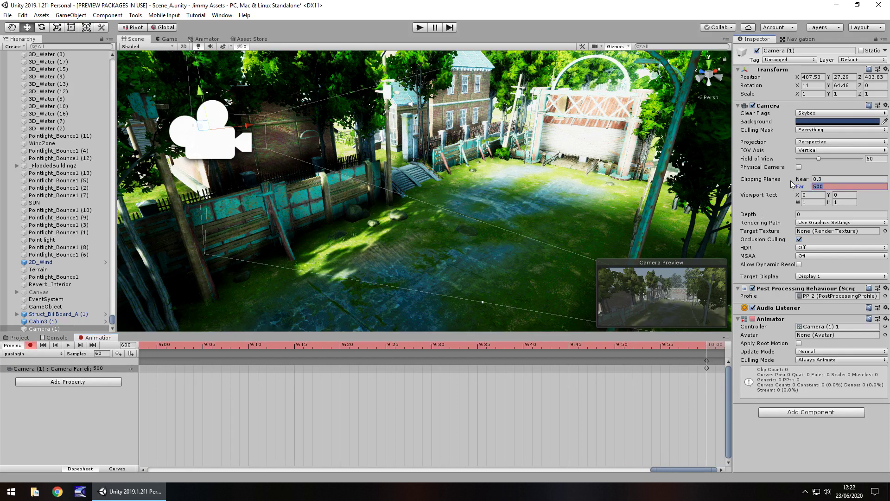
type("250")
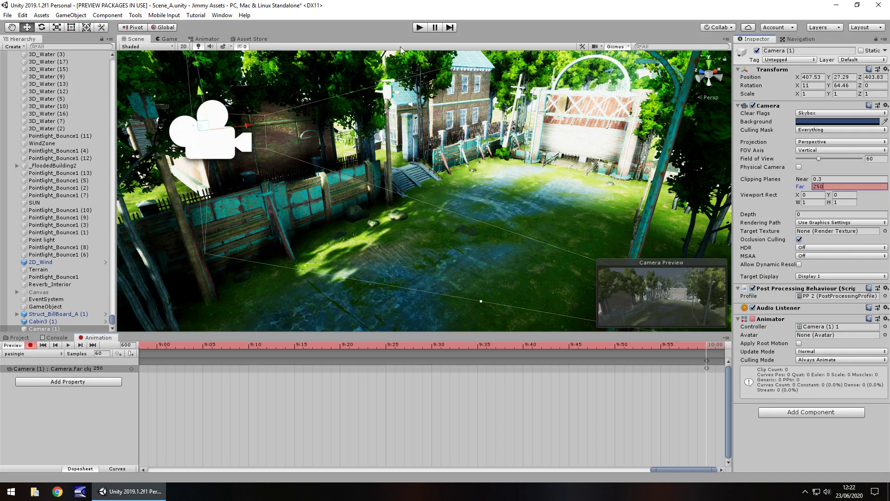
left_click(30, 344)
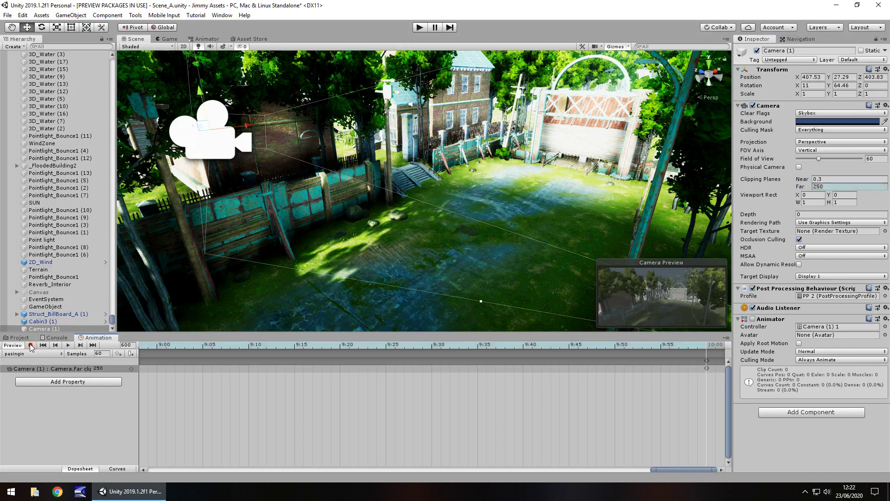
left_click(16, 338)
left_click(420, 27)
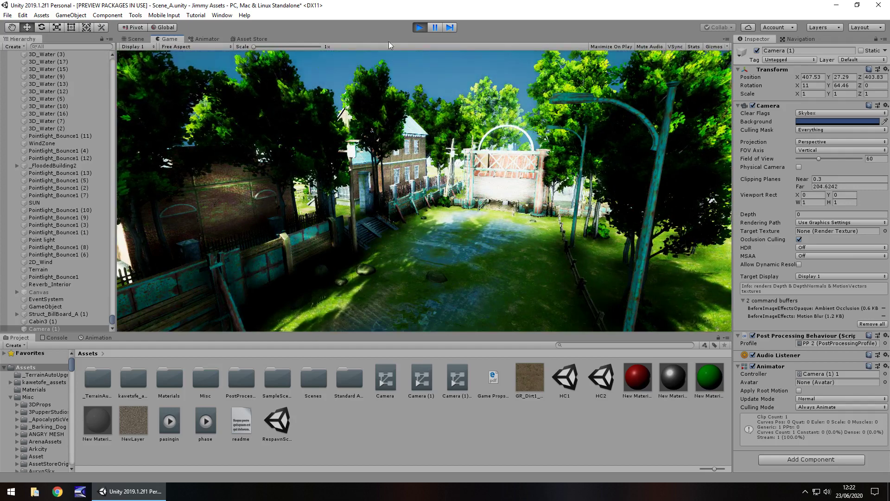
left_click(419, 27)
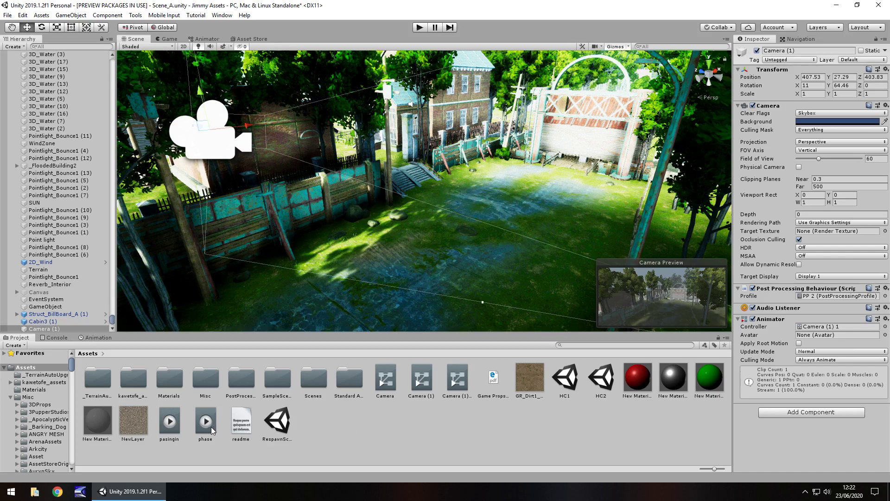
Step: Change the clip's end Far clipping key from 250 to 1000 and play-test the reveal
left_click(115, 337)
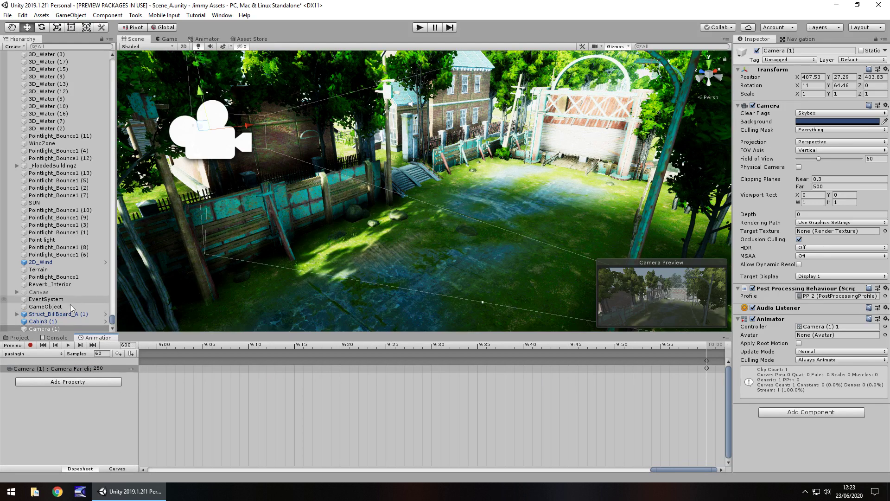
left_click(31, 346)
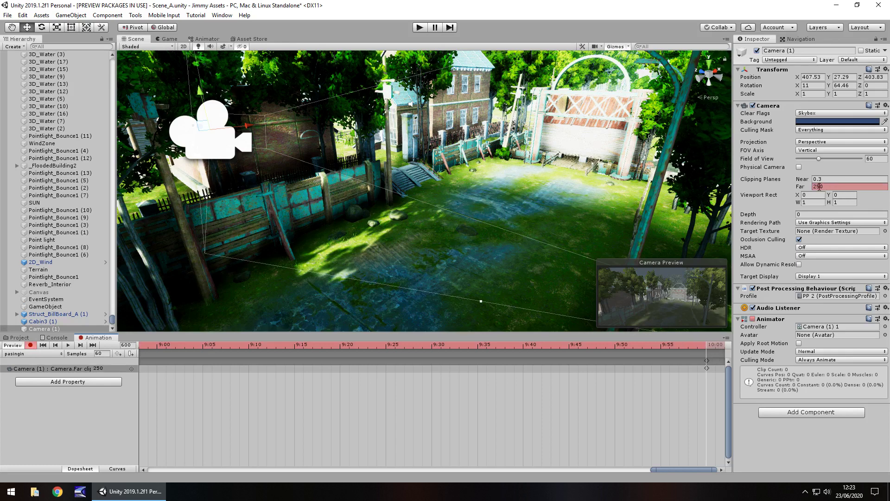
double_click(839, 187)
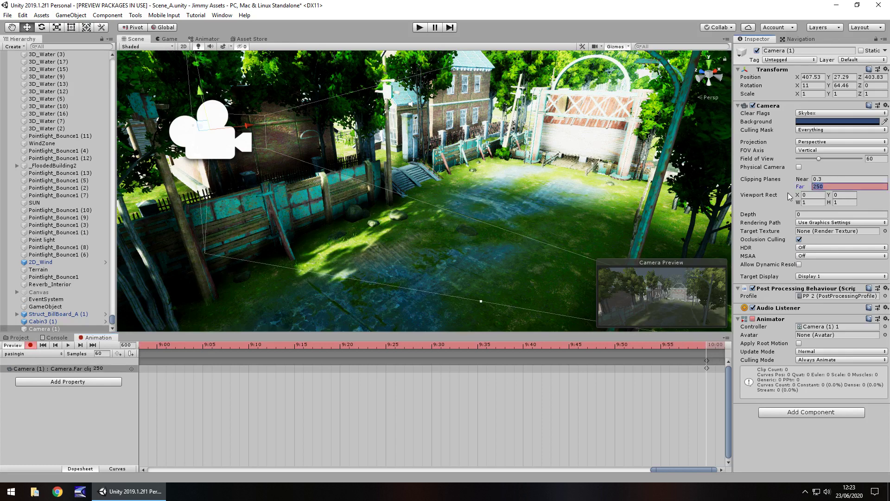
type("1000")
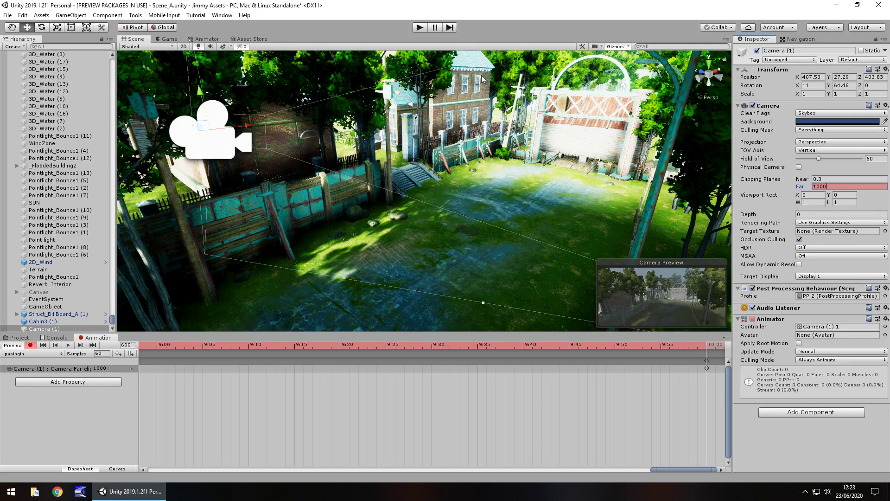
left_click(31, 345)
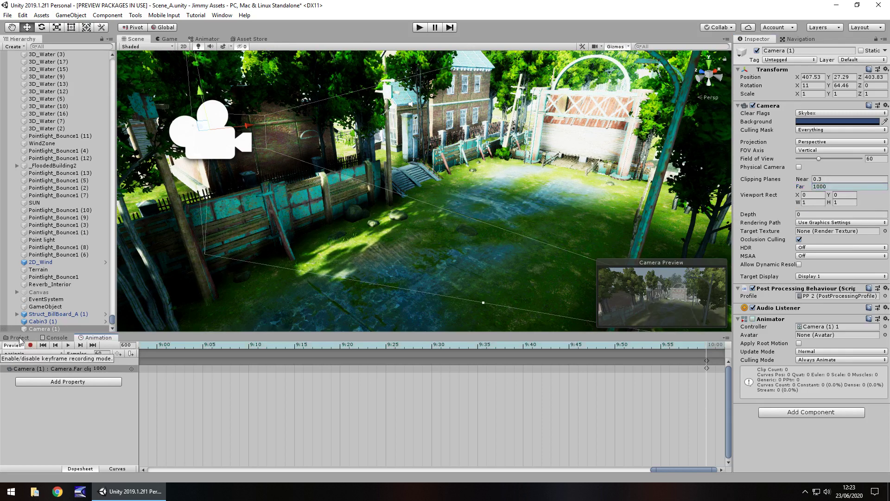
left_click(20, 337)
left_click(422, 29)
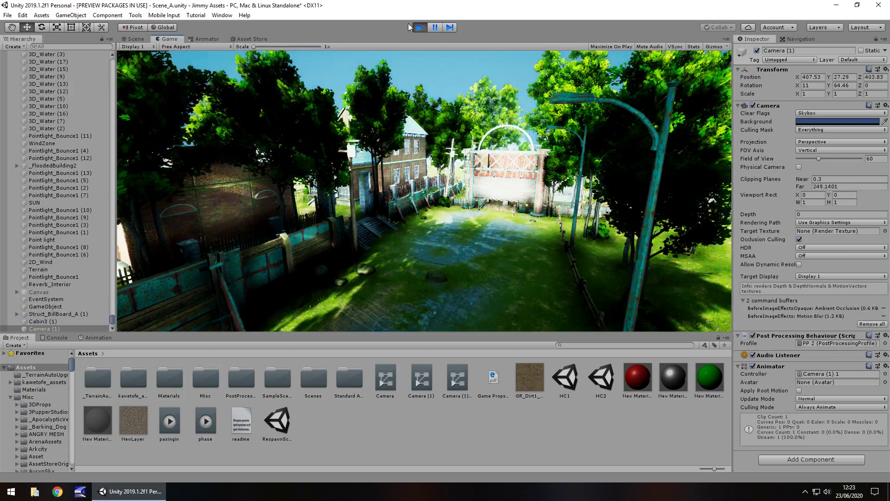
left_click(420, 27)
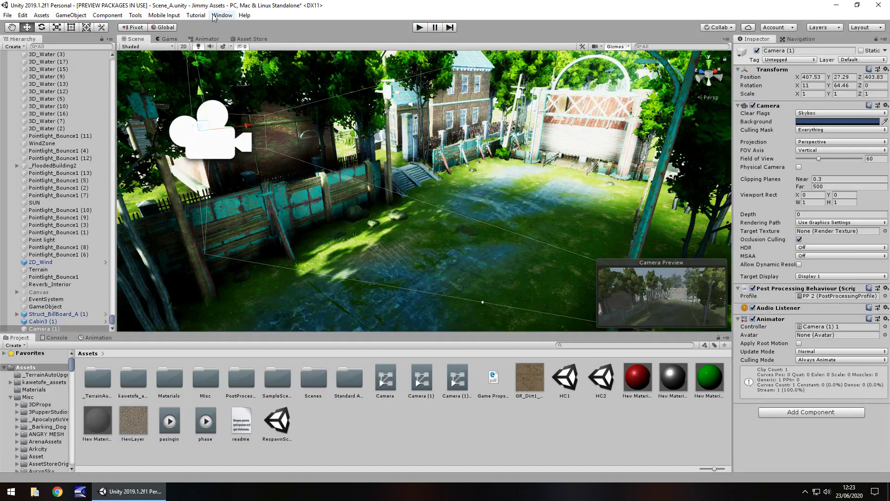
Step: In Window > Rendering > Lighting Settings, set the Skybox Material to Skybox
left_click(215, 16)
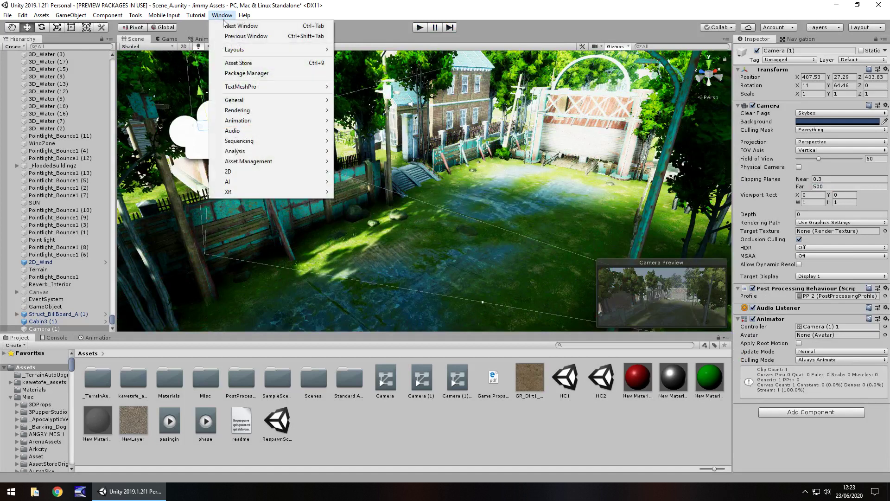
mouse_move(248, 111)
left_click(394, 110)
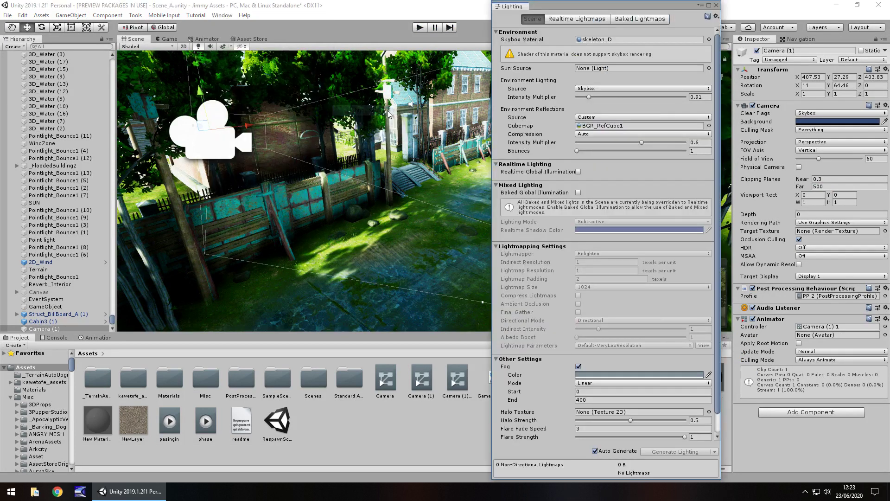
left_click(709, 40)
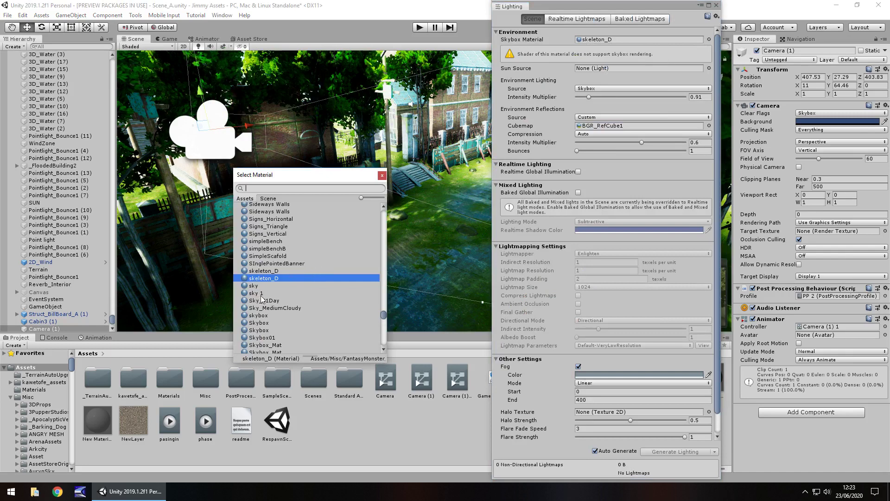
left_click(269, 323)
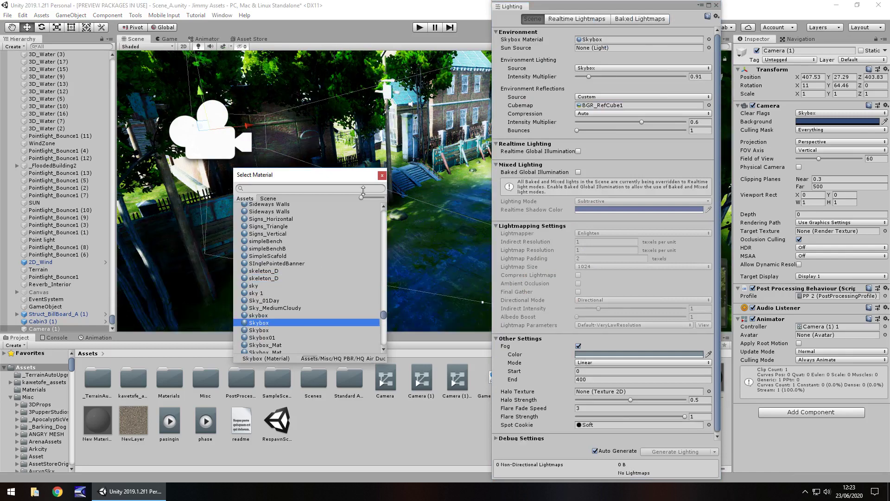
left_click(382, 175)
left_click(716, 5)
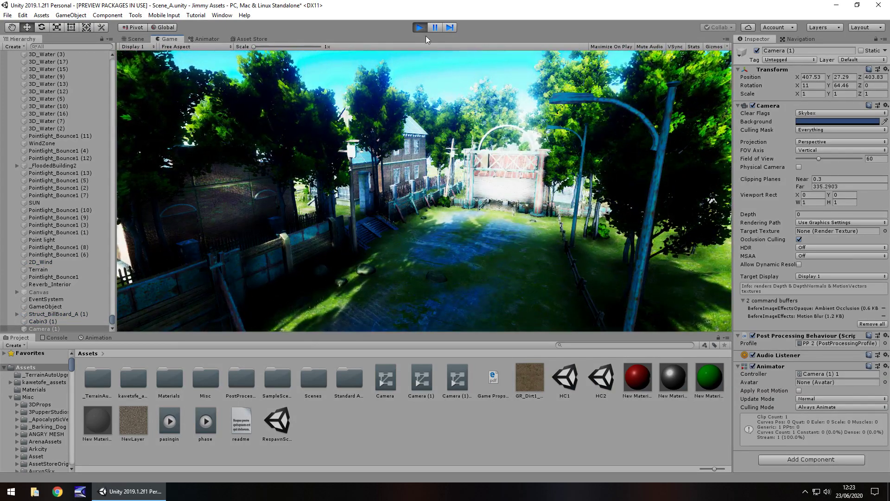
Step: Stop play mode after watching the far-plane reveal against the Skybox sky
left_click(419, 28)
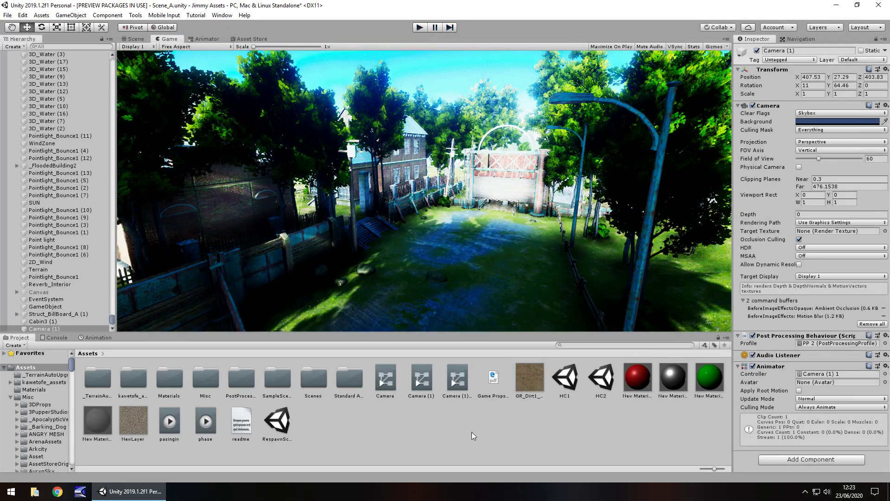